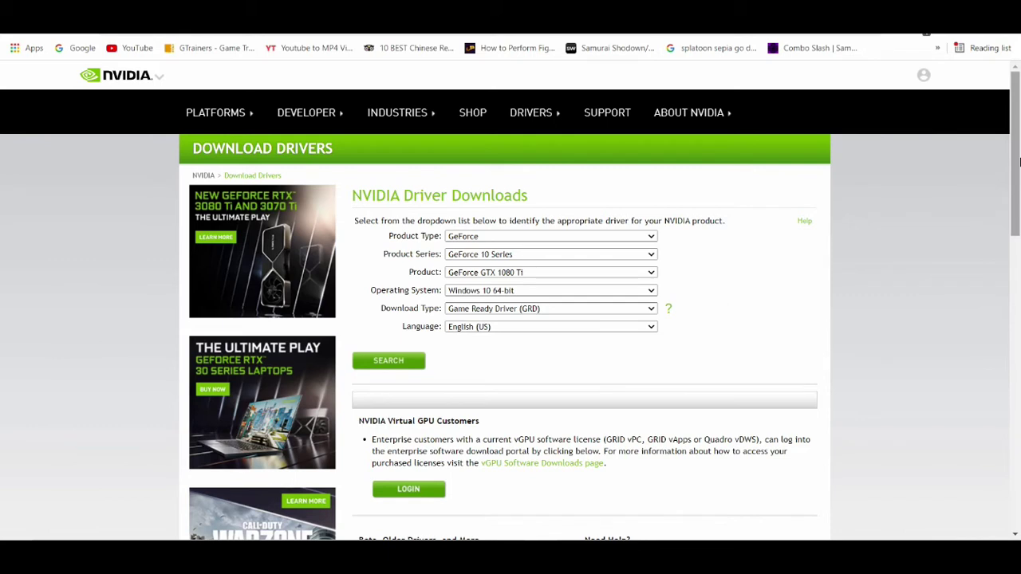
Set the product to GeForce GTX 1050 in the driver form and search for its matching driver.
drag(1019, 161, 1019, 165)
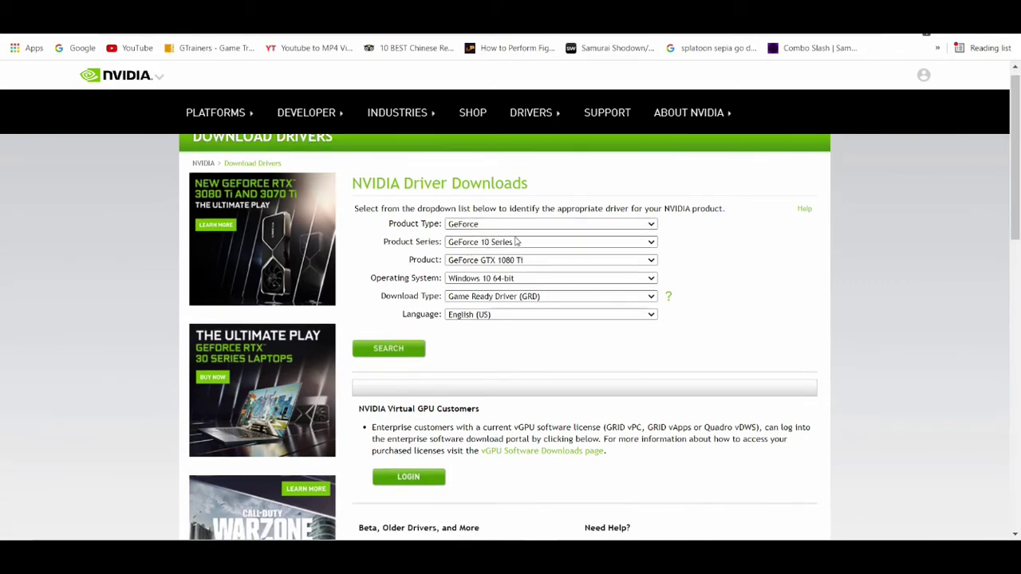
click(502, 263)
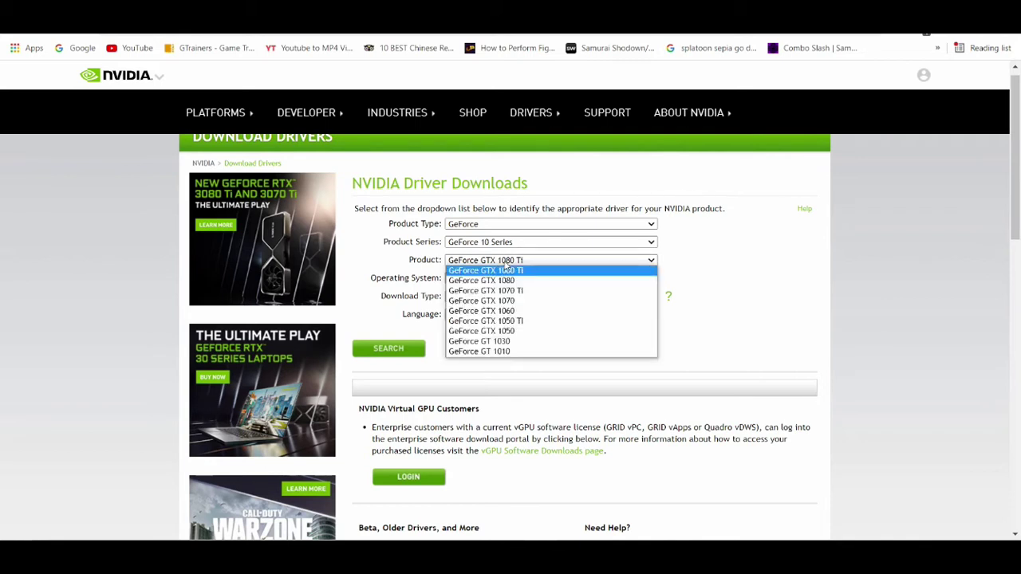
click(504, 333)
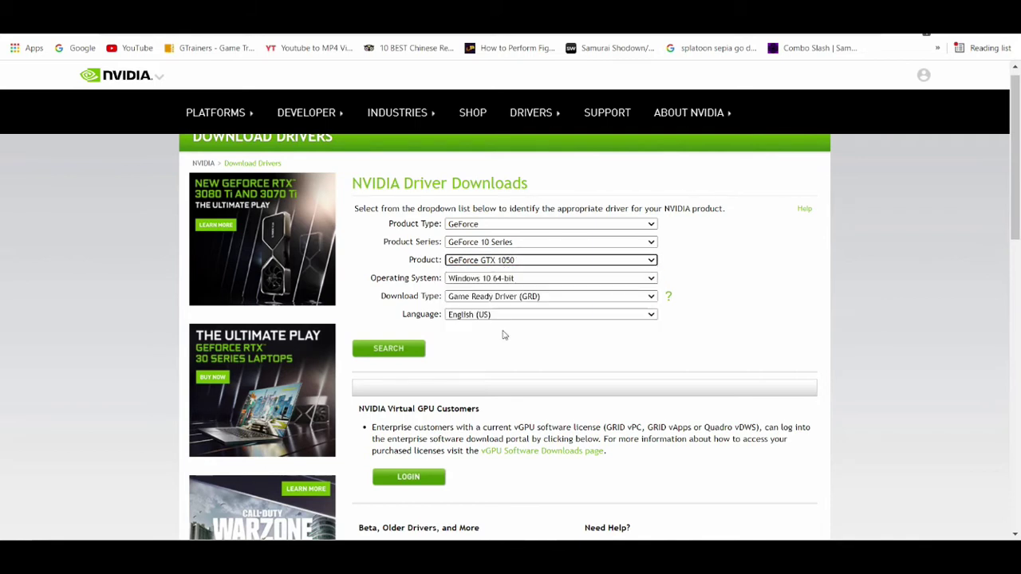
click(398, 354)
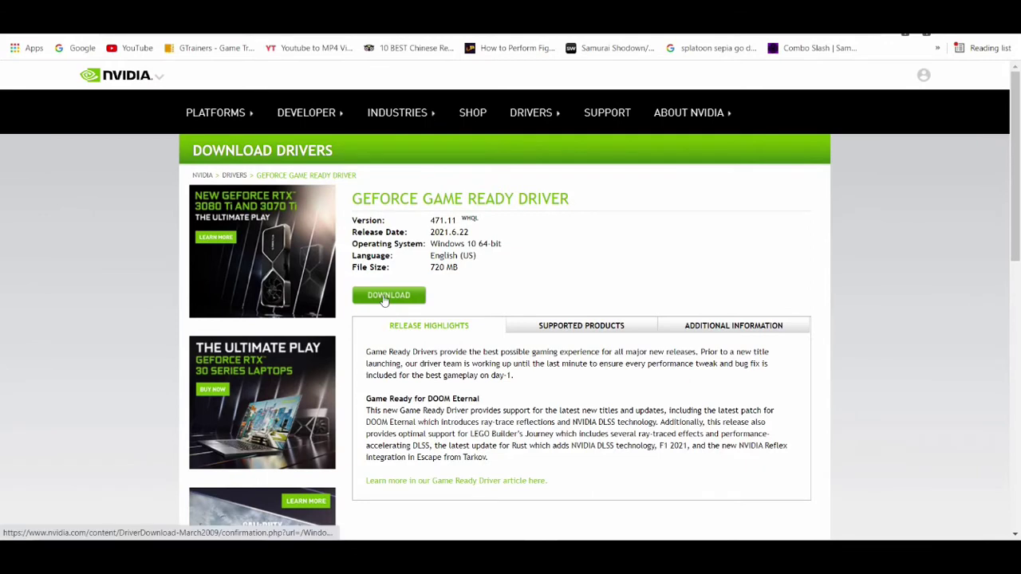
Download the GeForce Game Ready Driver 471.11 package and launch the downloaded installer file.
click(385, 296)
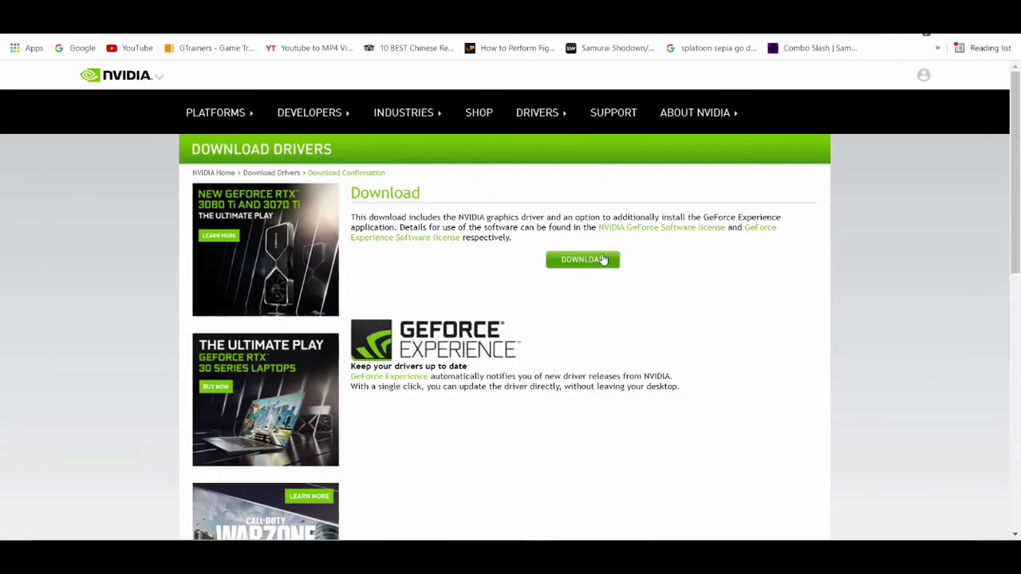
click(603, 259)
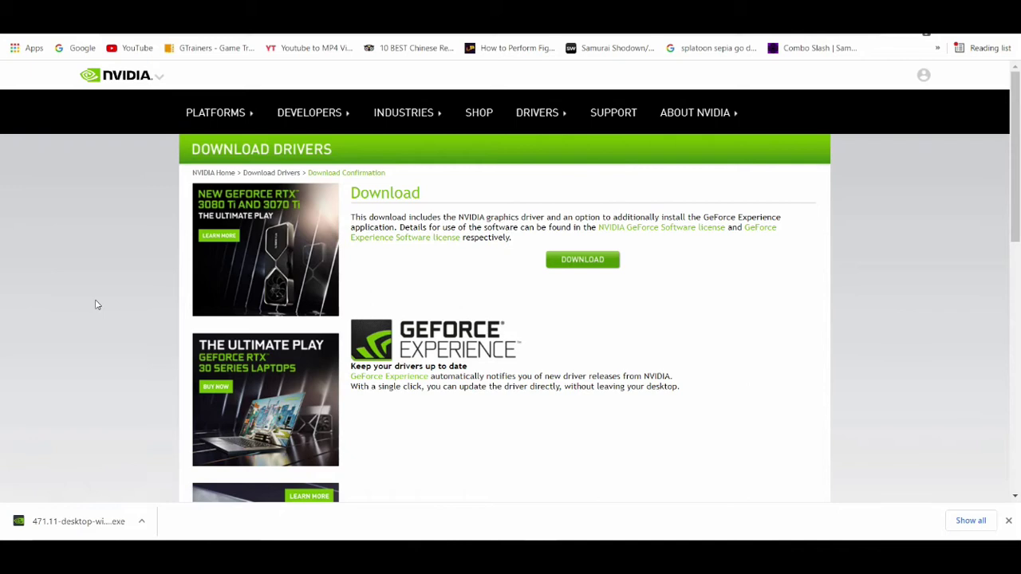
click(51, 522)
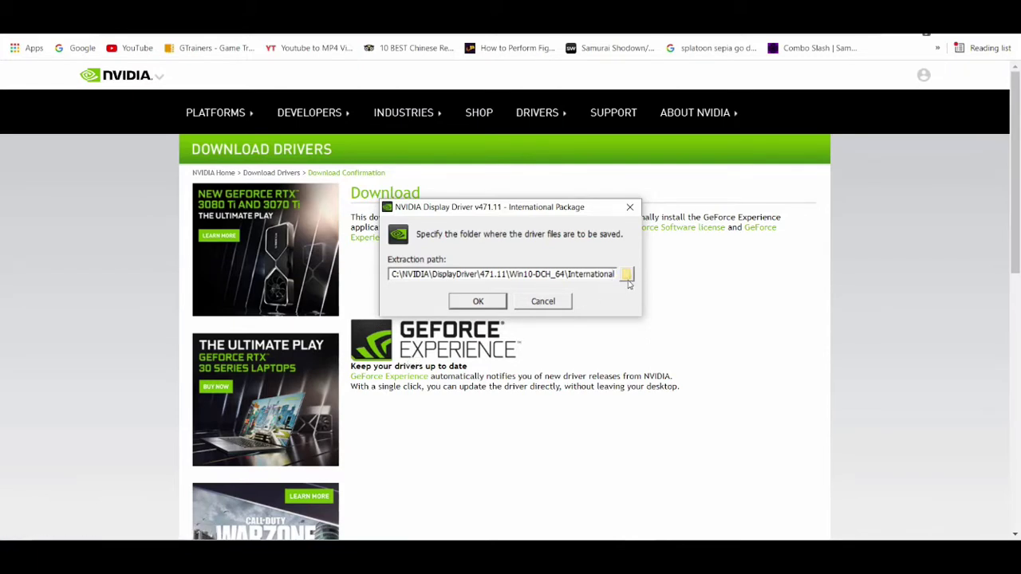
click(628, 279)
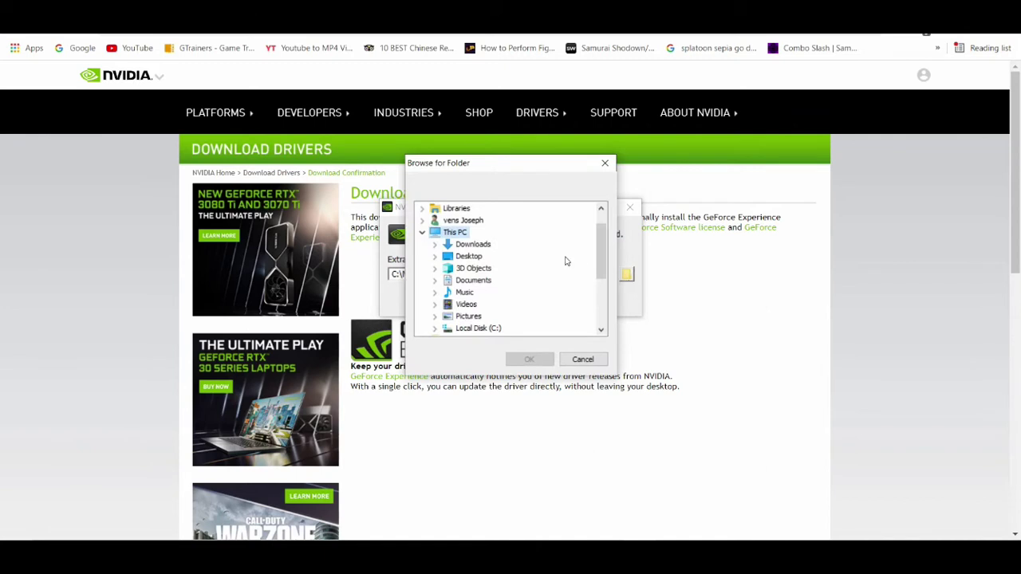
click(480, 257)
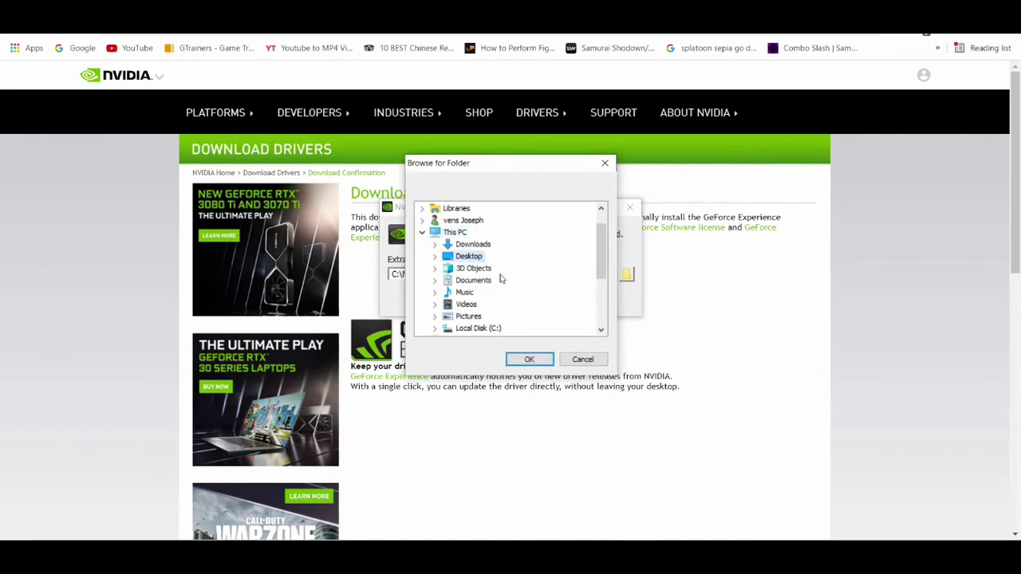
click(602, 361)
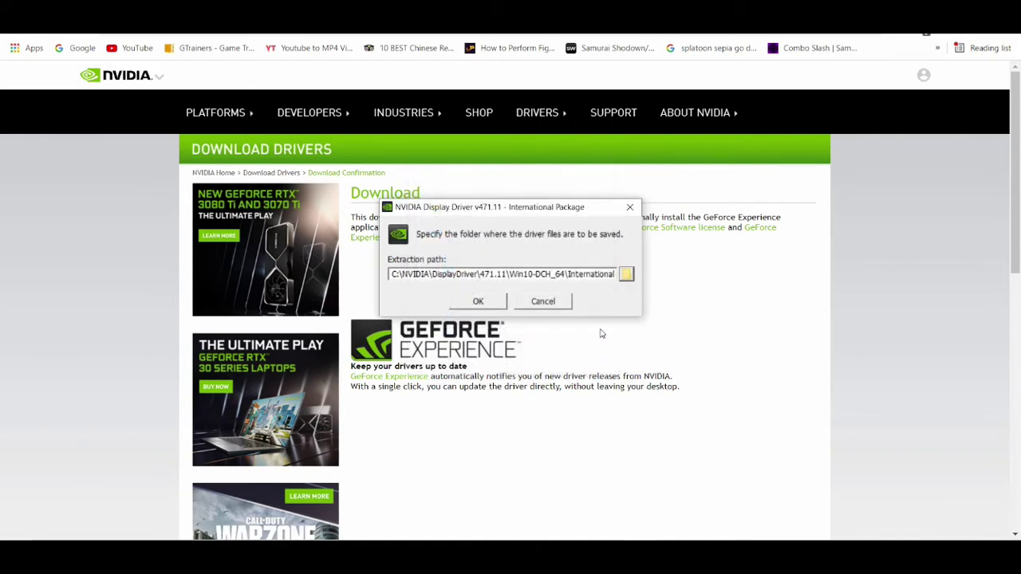
click(627, 275)
click(471, 256)
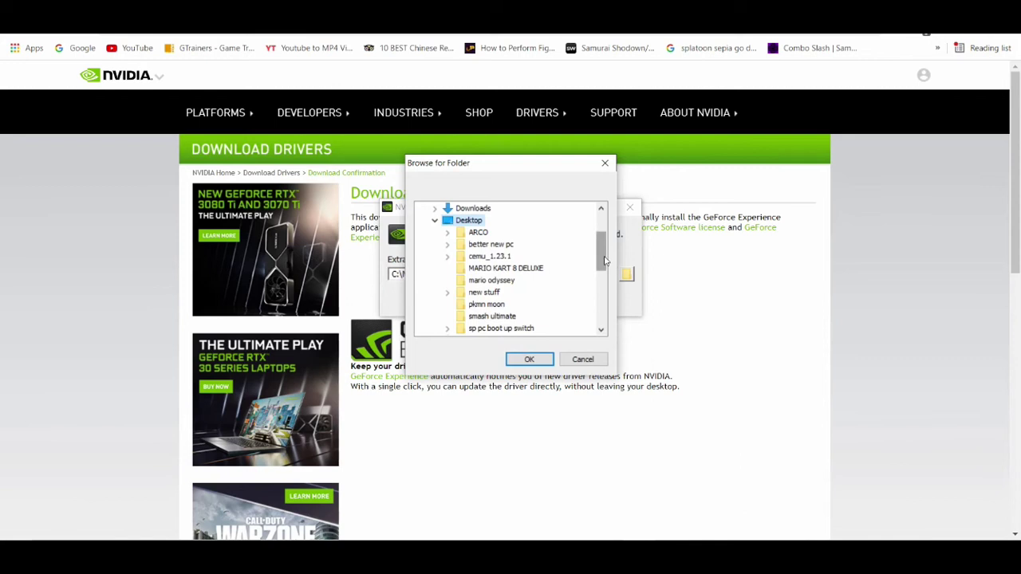
mouse_move(603, 260)
mouse_down()
mouse_move(604, 275)
mouse_move(602, 230)
mouse_move(597, 262)
mouse_up()
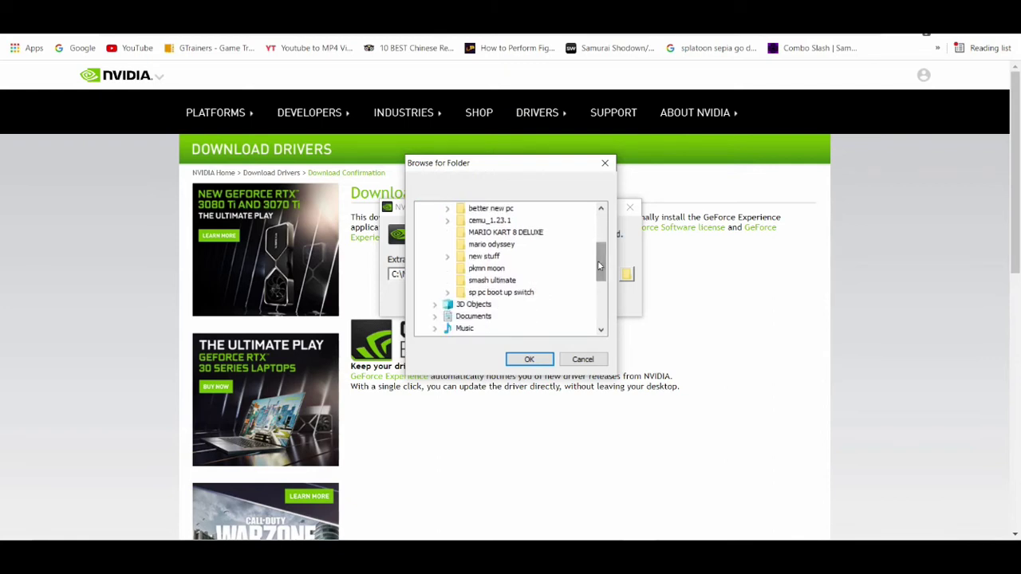
click(583, 359)
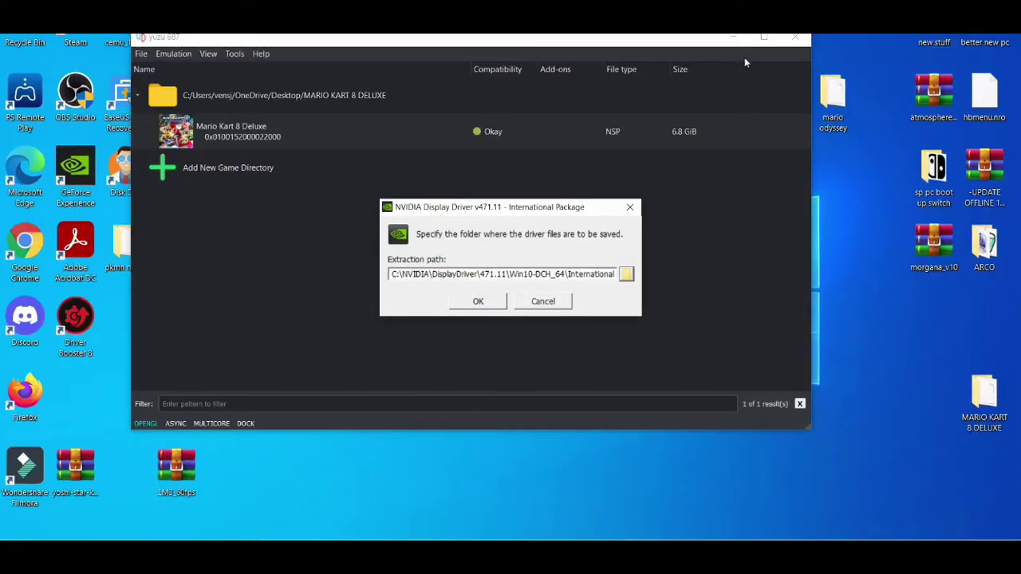
Clear the open windows off the desktop and create a new desktop folder named "nvidia stuff".
click(734, 42)
click(734, 42)
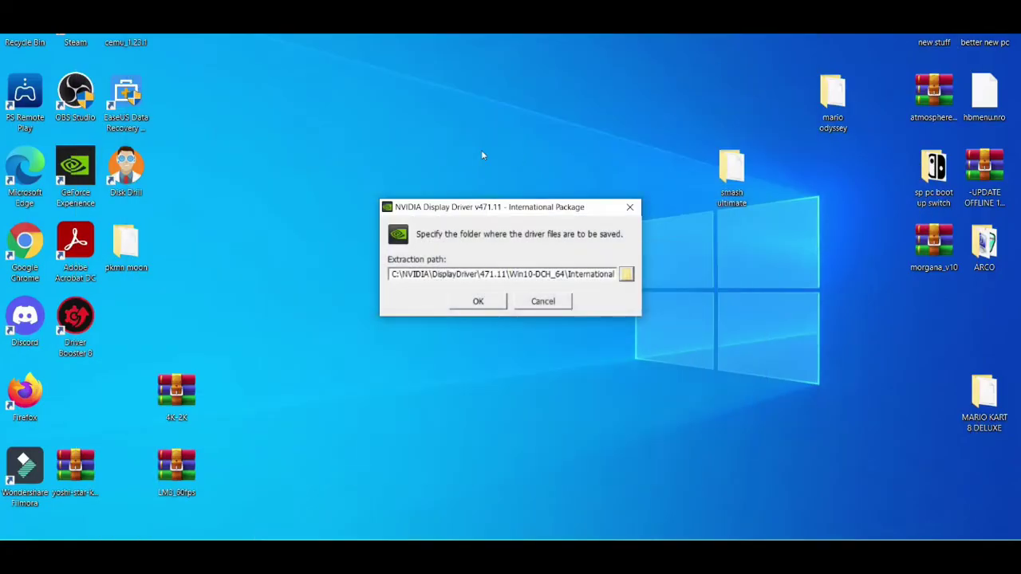
right_click(276, 78)
mouse_move(321, 203)
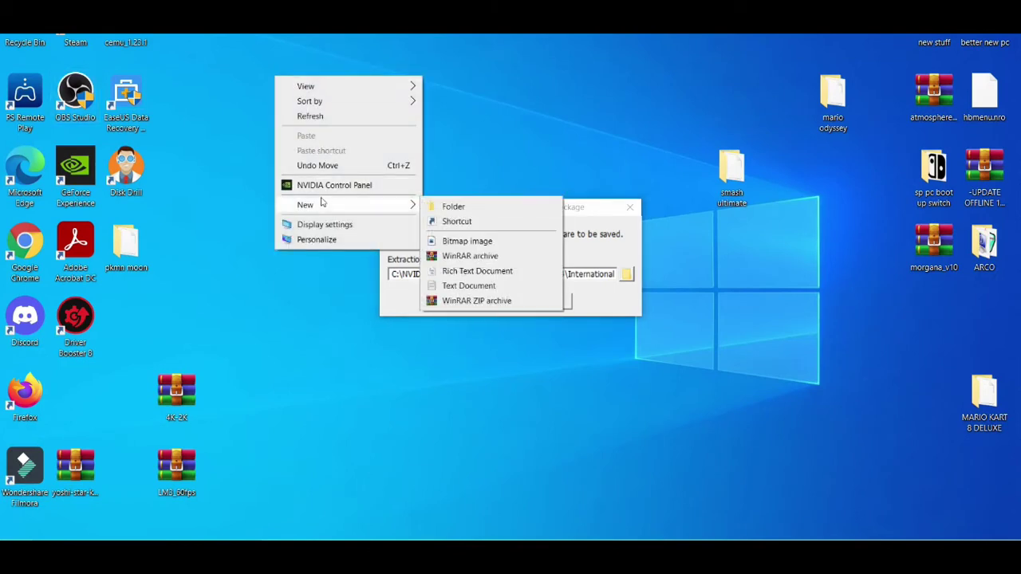
click(460, 210)
text(nvi)
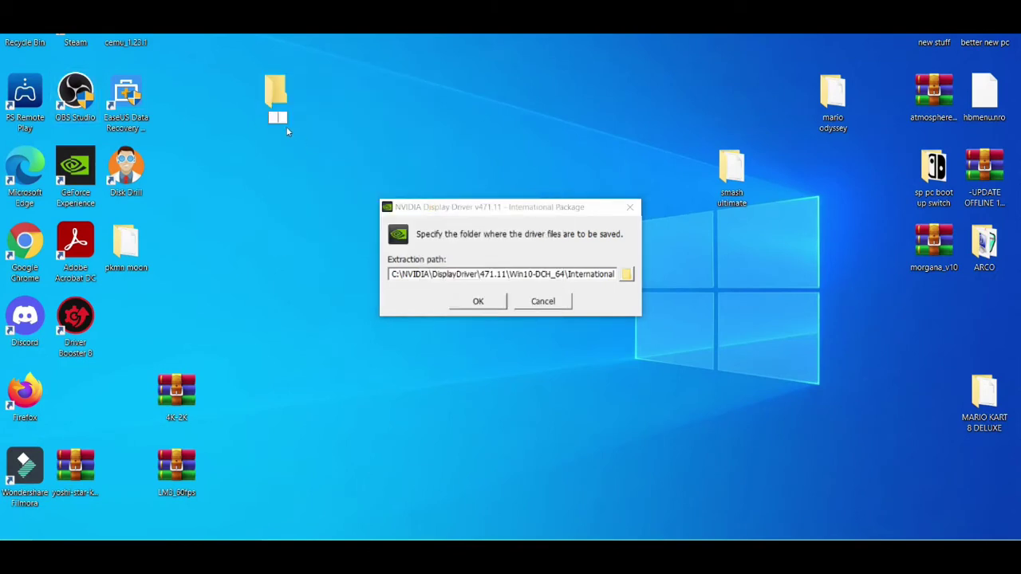
text(dia stuff)
key(Return)
Set the driver's extraction path to the "nvidia stuff" folder on the desktop and start extracting the files.
click(626, 274)
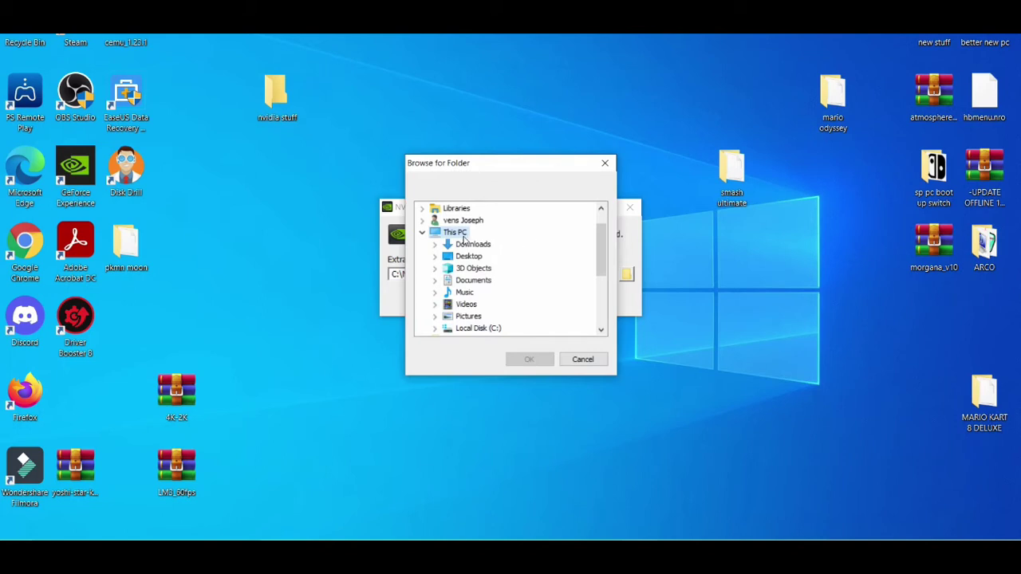
double_click(468, 257)
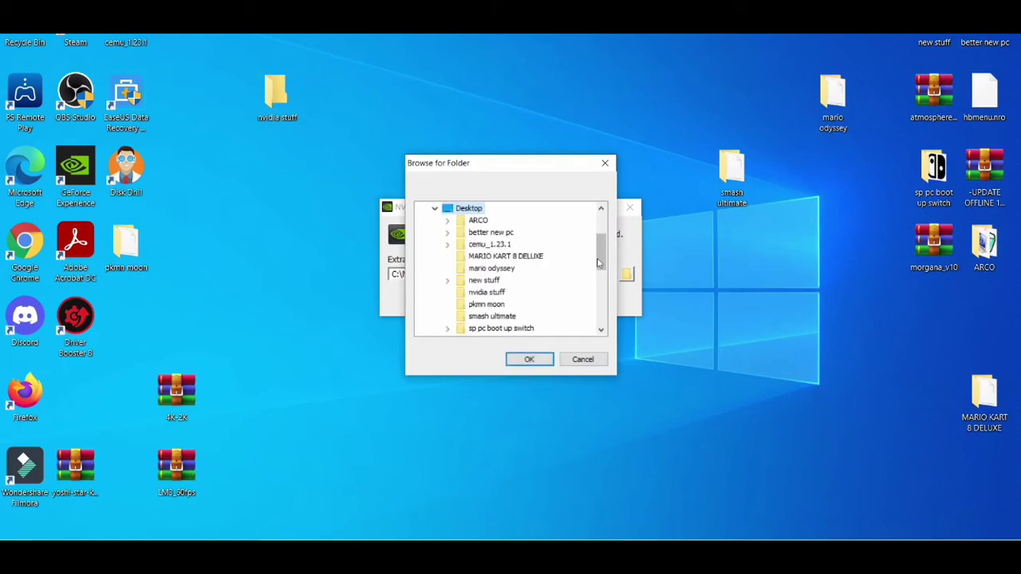
click(496, 292)
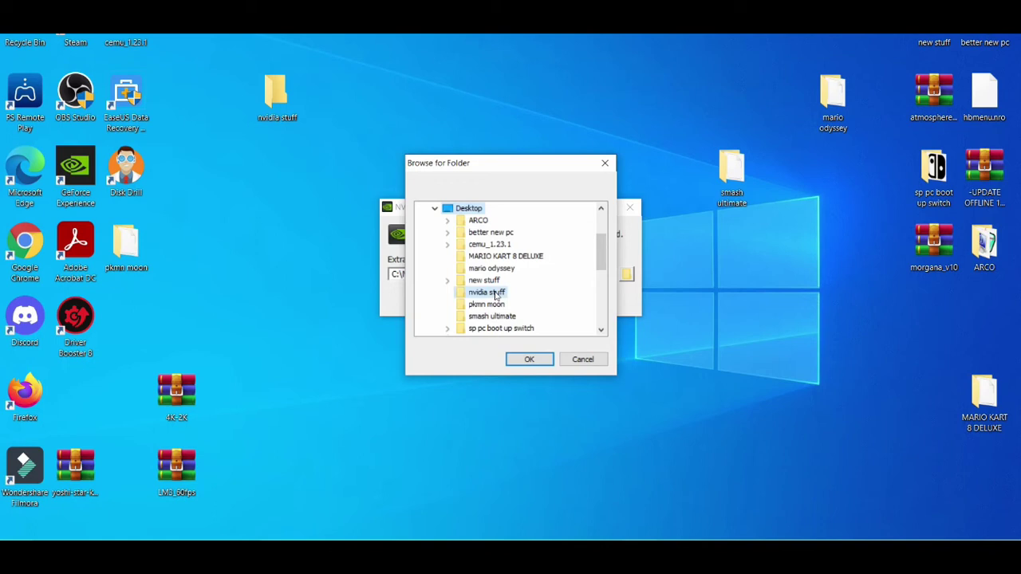
click(537, 361)
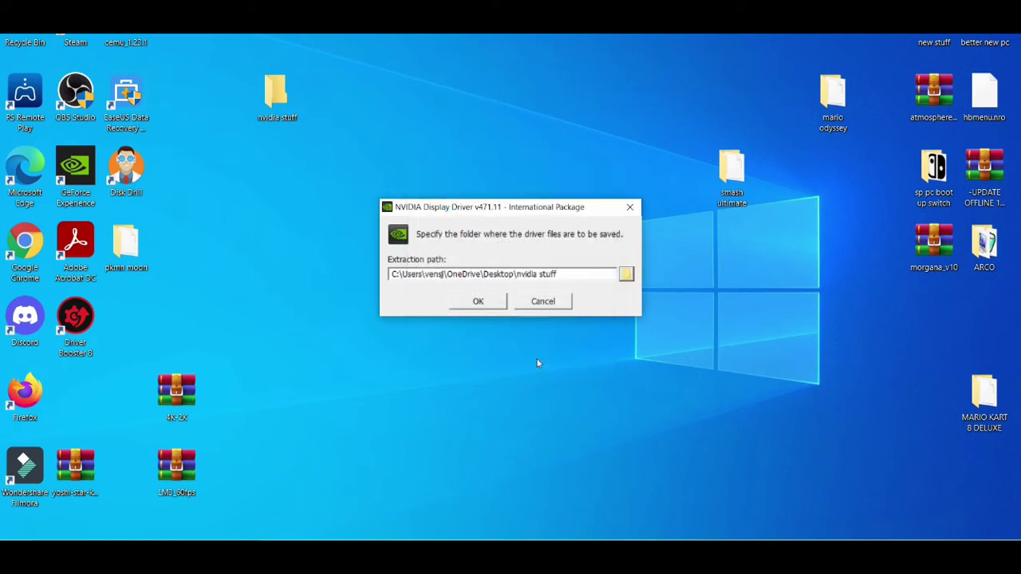
click(480, 301)
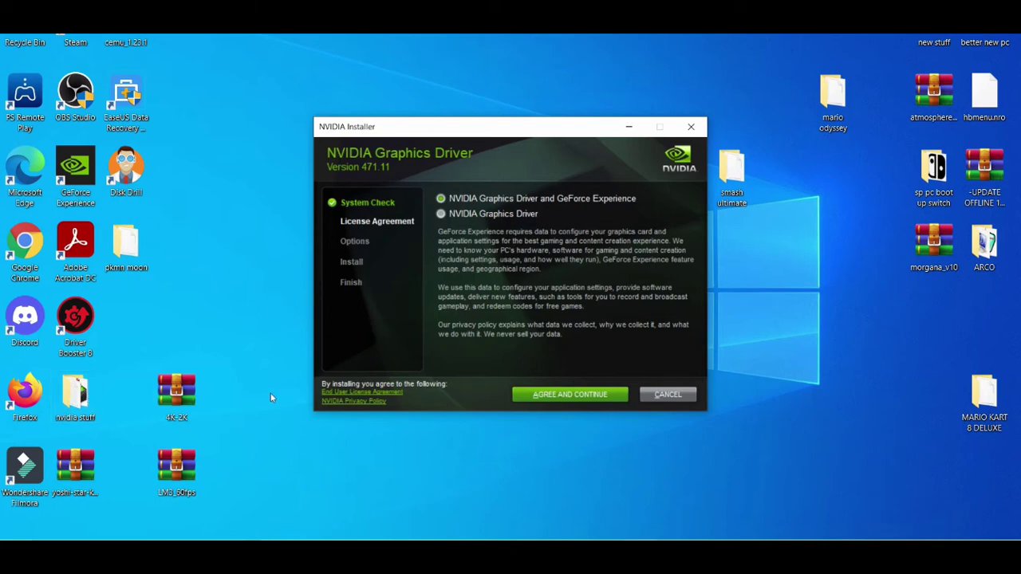
Install the NVIDIA Graphics Driver and GeForce Experience with the Express option, then close the finished installer.
click(562, 394)
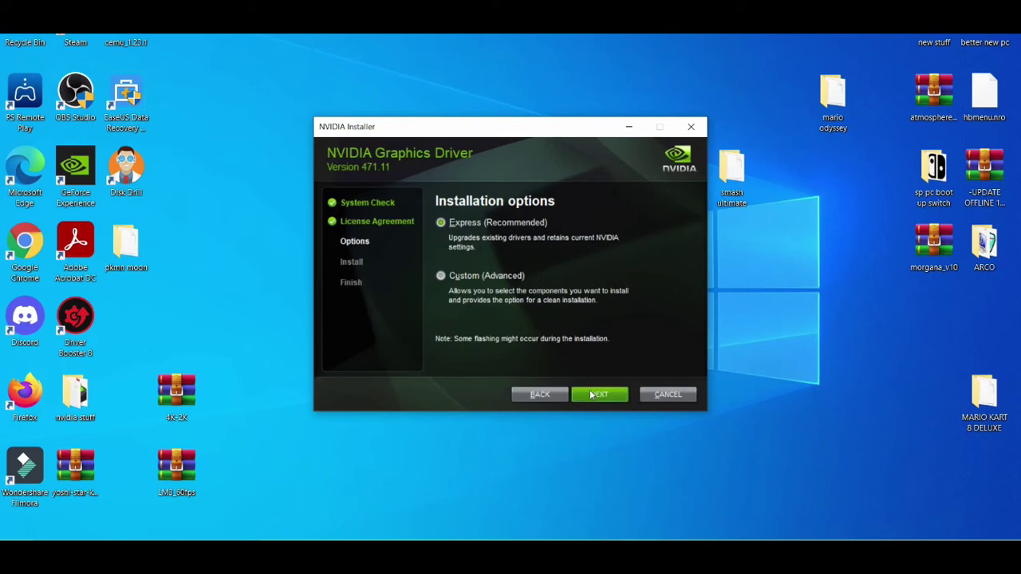
click(592, 394)
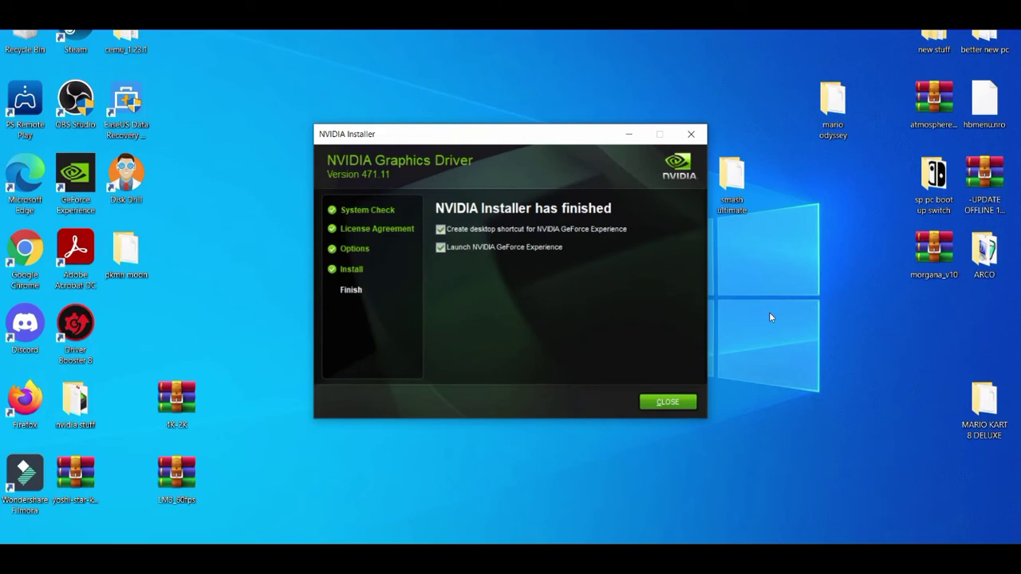
click(665, 402)
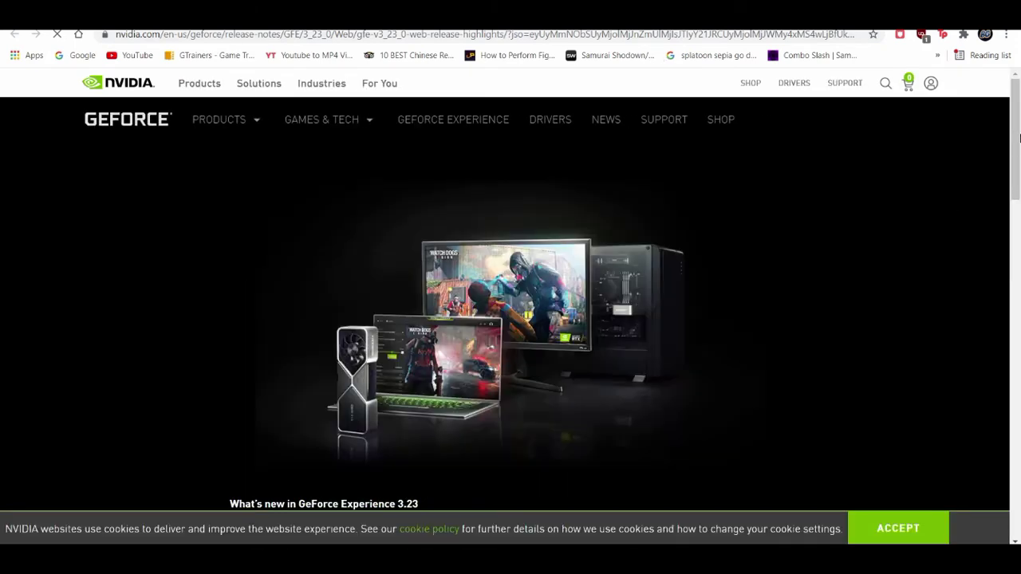
Skim the GeForce Experience 3.23 release notes, accepting the site's cookies, and put the browser window away.
drag(1018, 136, 1018, 388)
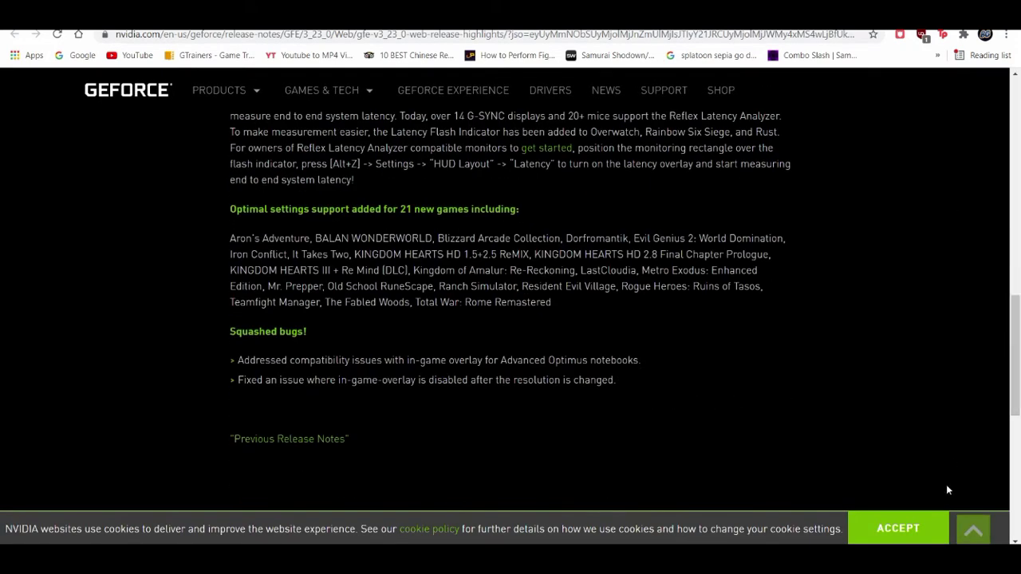
click(910, 534)
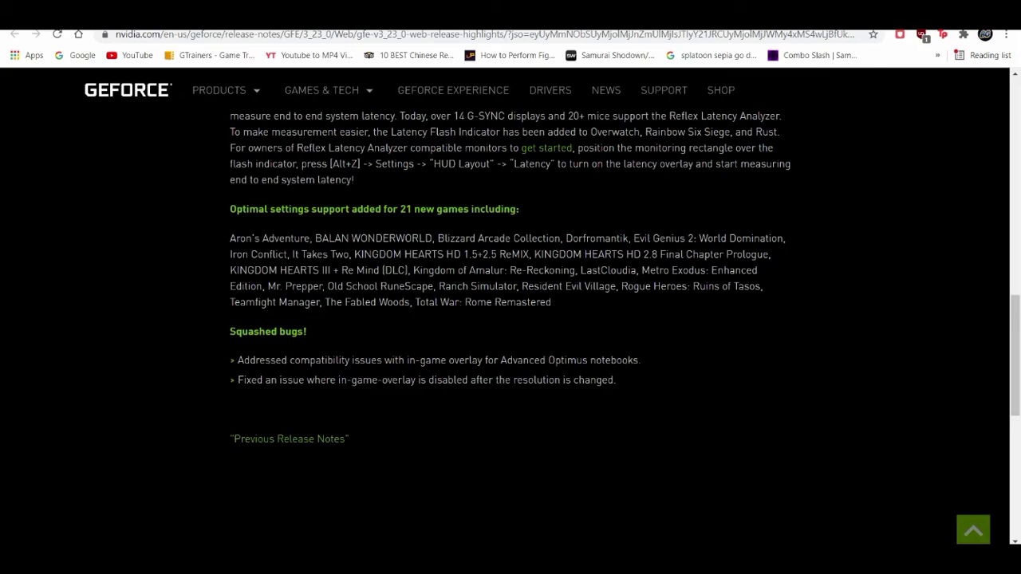
click(929, 12)
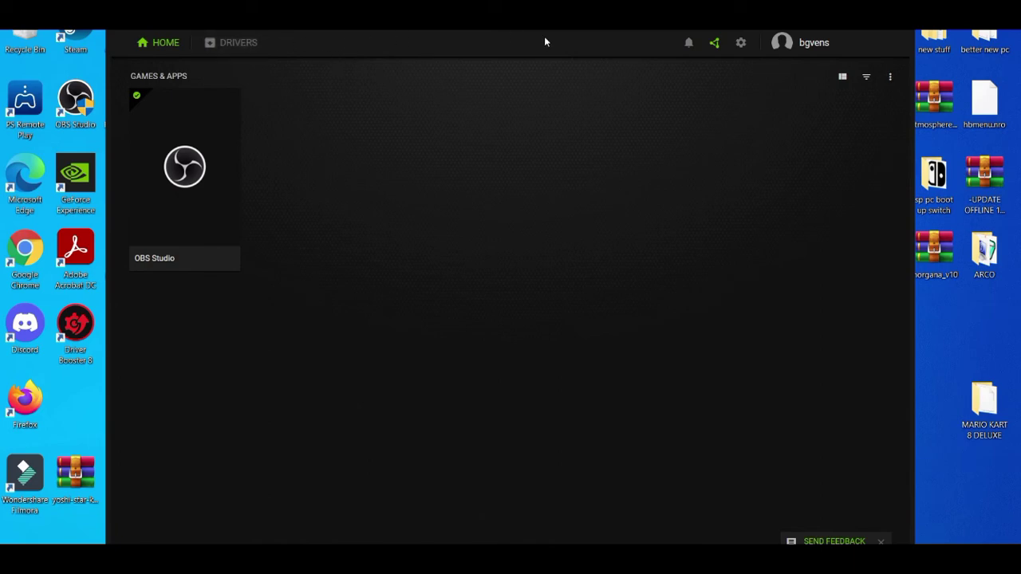
Check for driver updates in GeForce Experience.
click(239, 45)
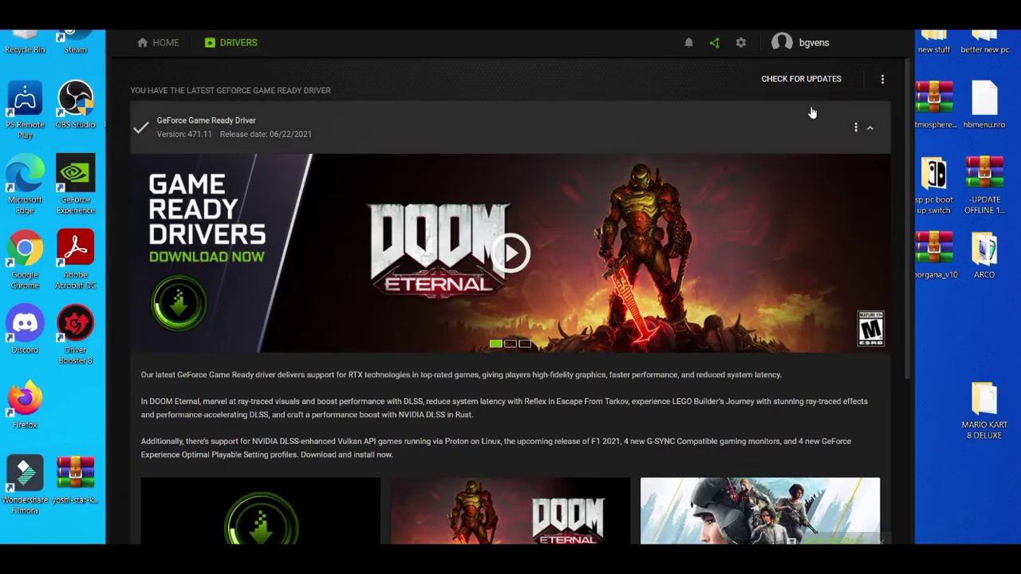
click(822, 80)
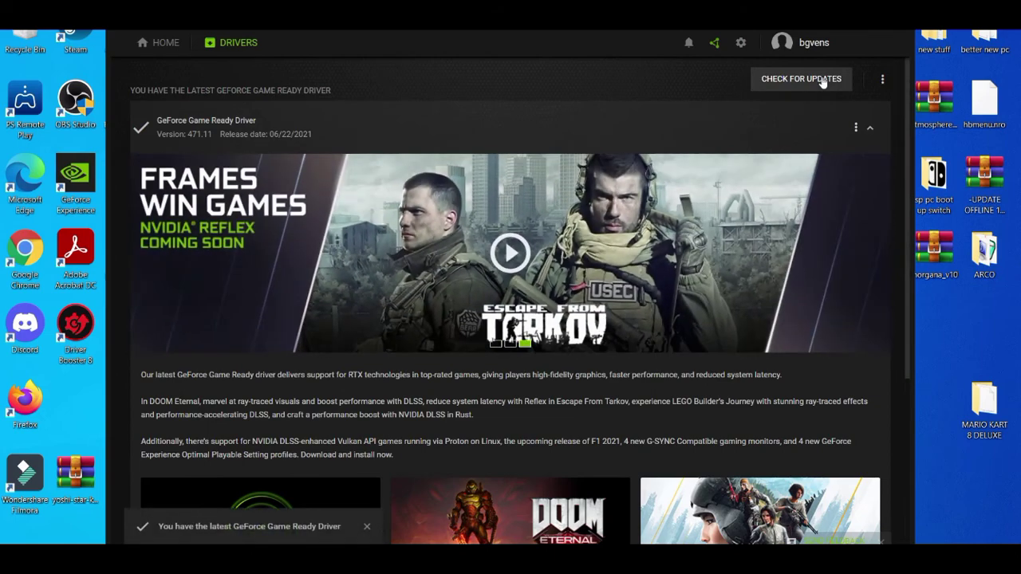
drag(909, 116, 896, 63)
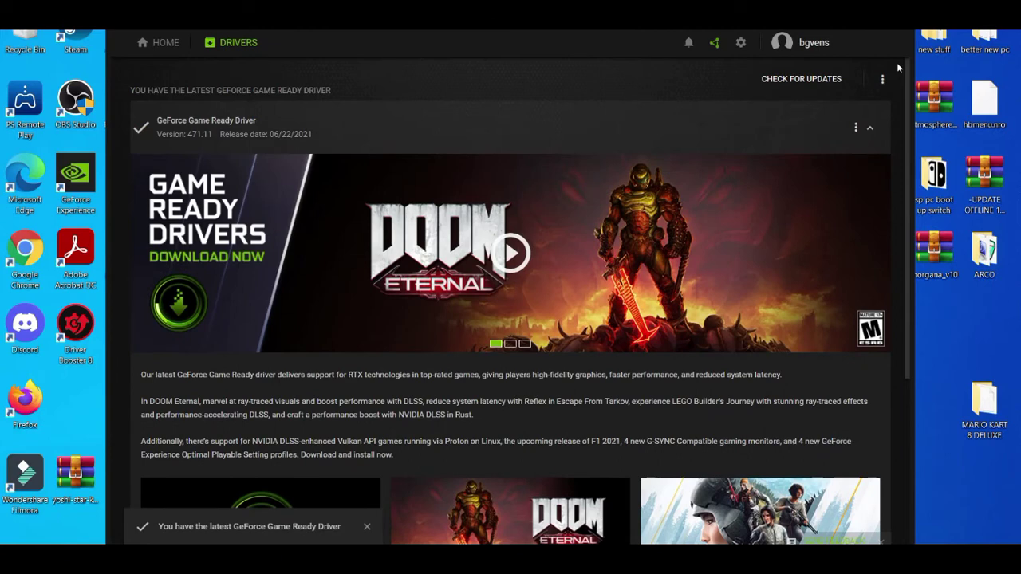
click(176, 140)
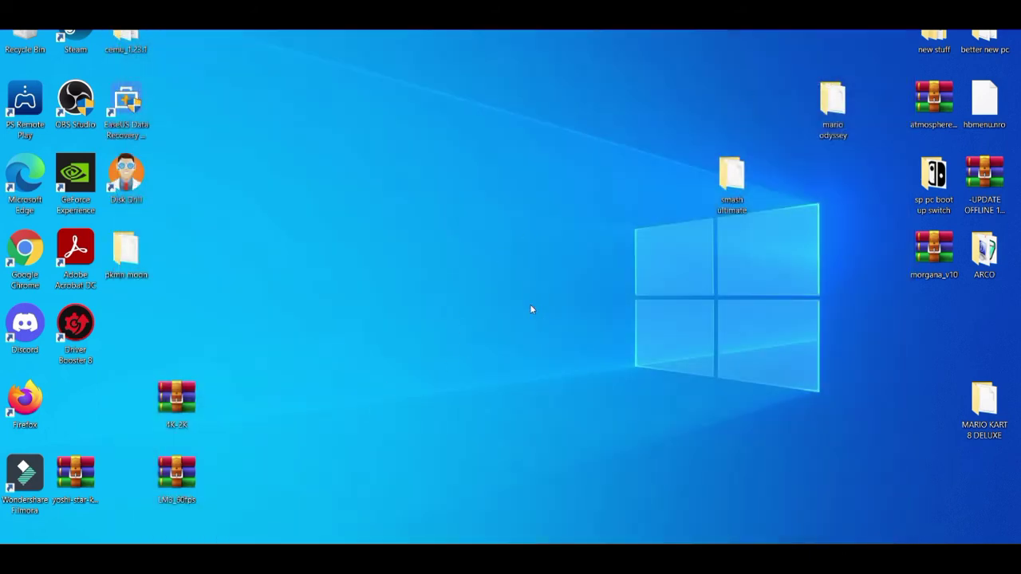
Open the NVIDIA Control Panel from the desktop and view the Adjust image settings with preview page.
right_click(401, 140)
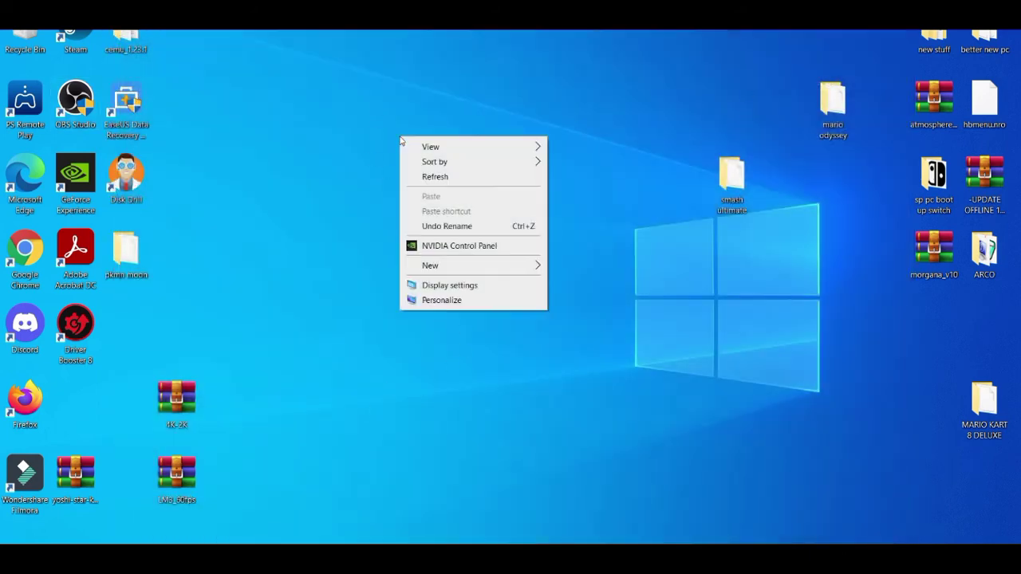
click(470, 245)
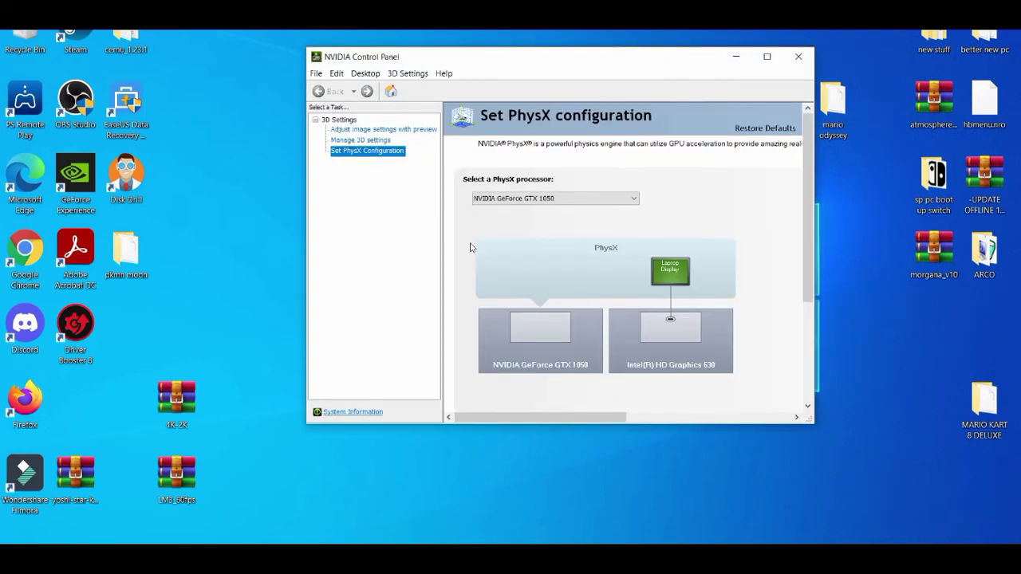
click(387, 130)
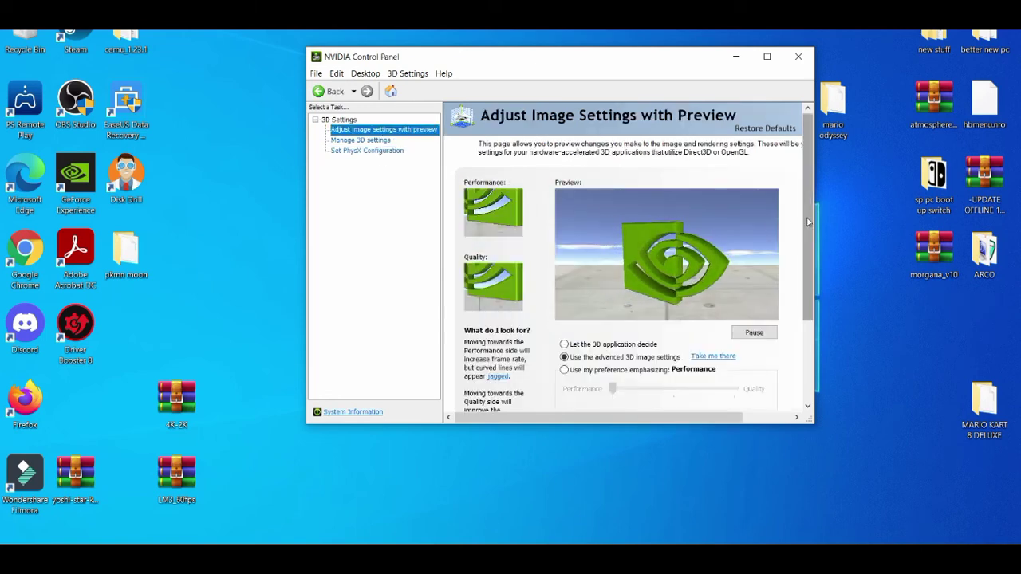
scroll(808, 222, down, 2)
scroll(808, 222, up, 2)
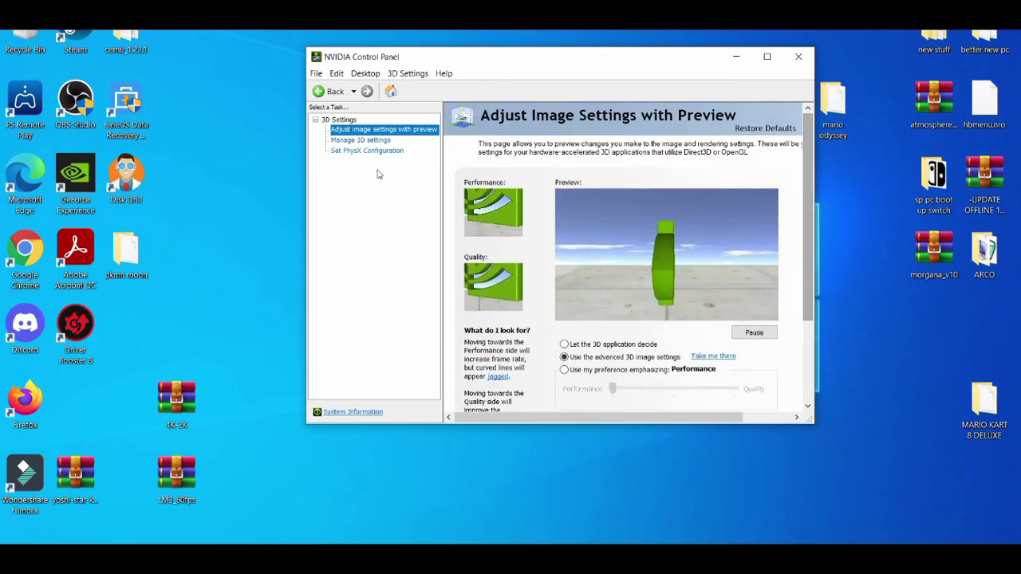
In Manage 3D settings, set the selected yuzu program's preferred graphics processor to High-performance NVIDIA processor.
click(360, 140)
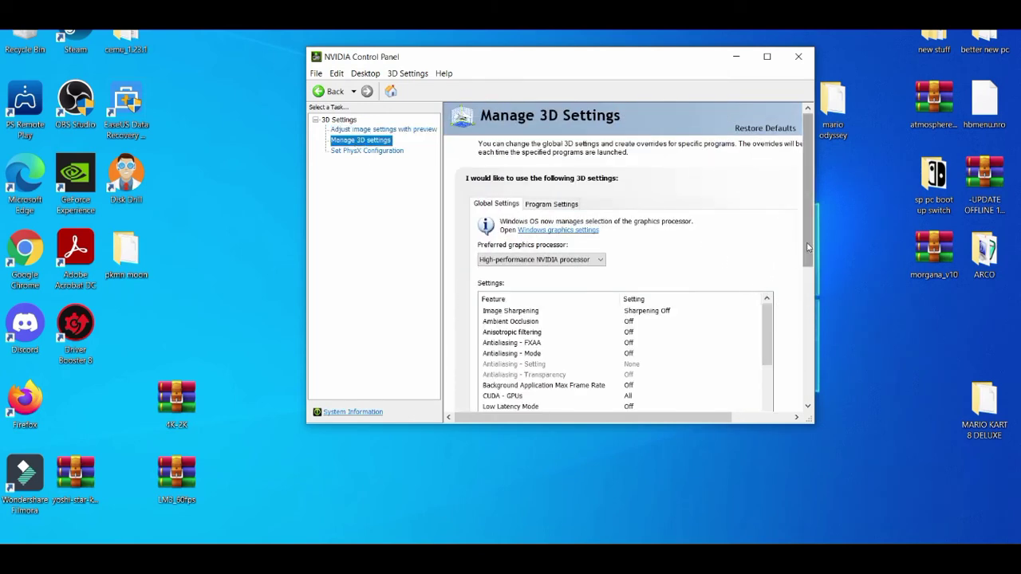
scroll(808, 248, down, 1)
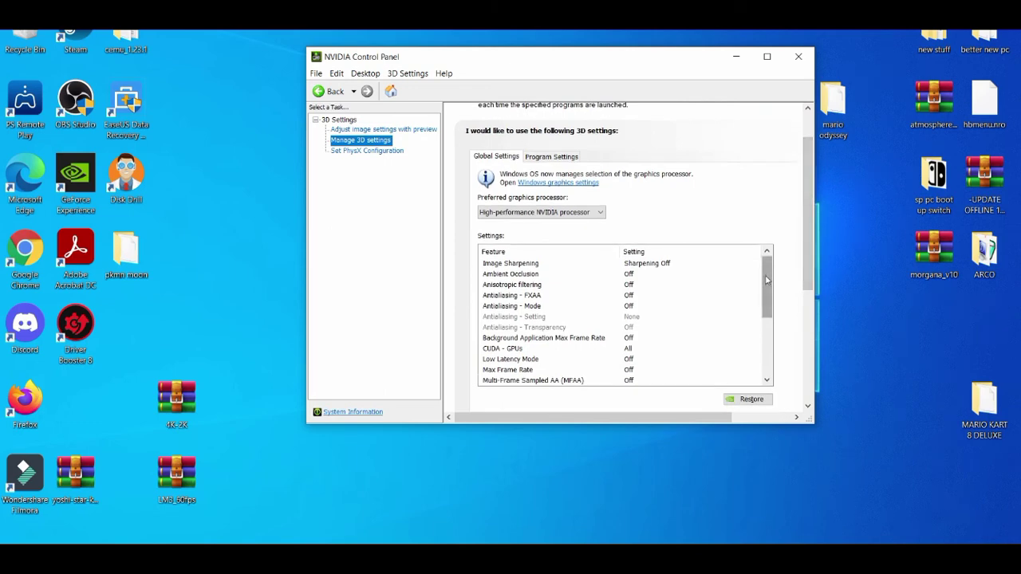
drag(765, 279, 765, 224)
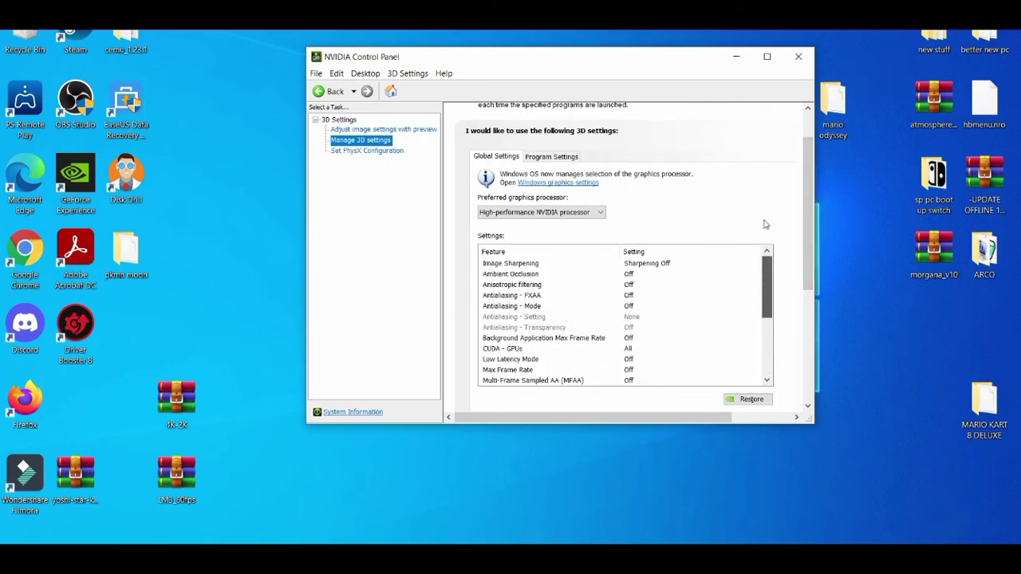
click(551, 158)
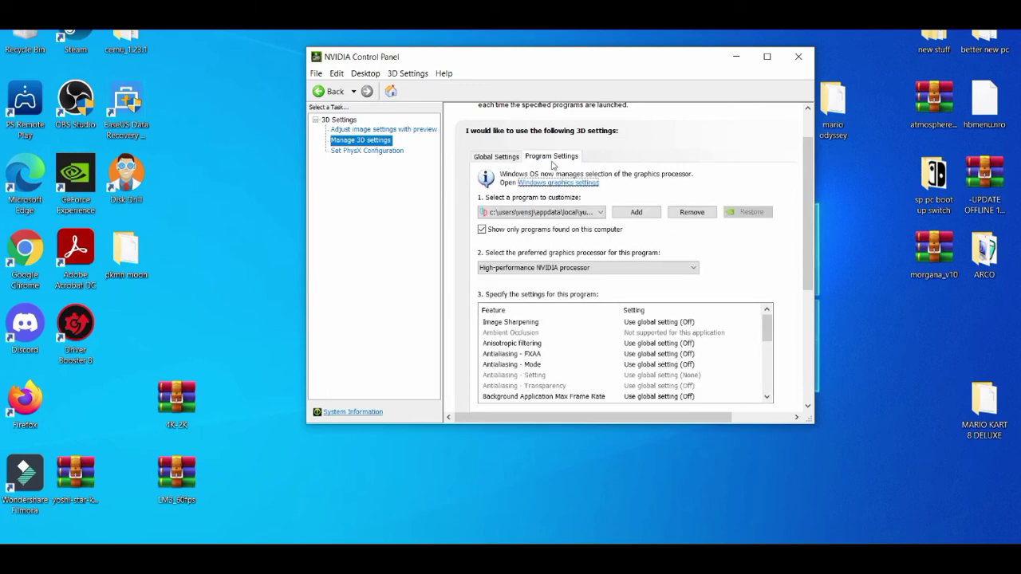
click(590, 268)
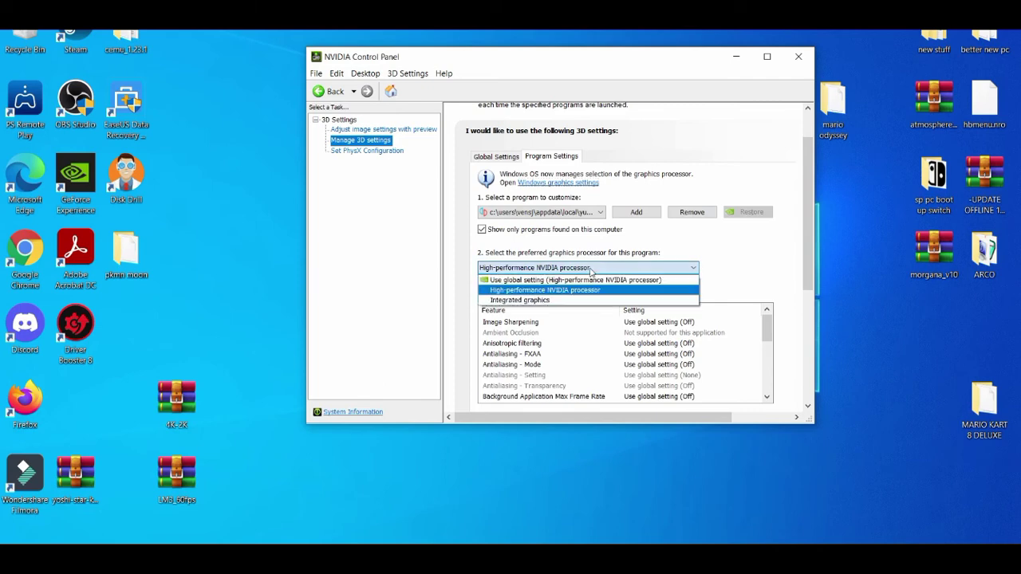
click(586, 290)
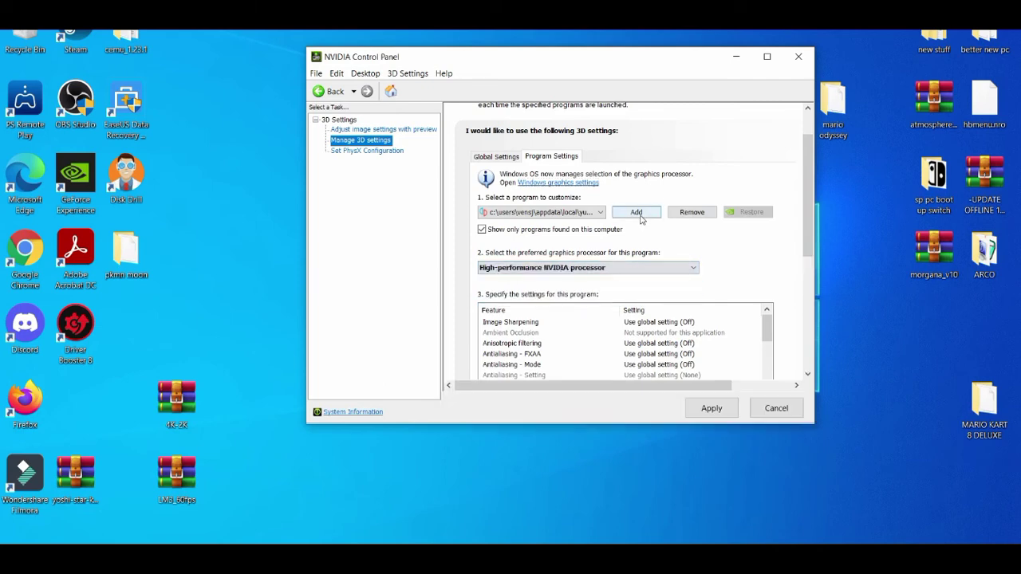
Add yuzu from the recently used programs to the program-specific 3D settings and apply the changes.
click(641, 218)
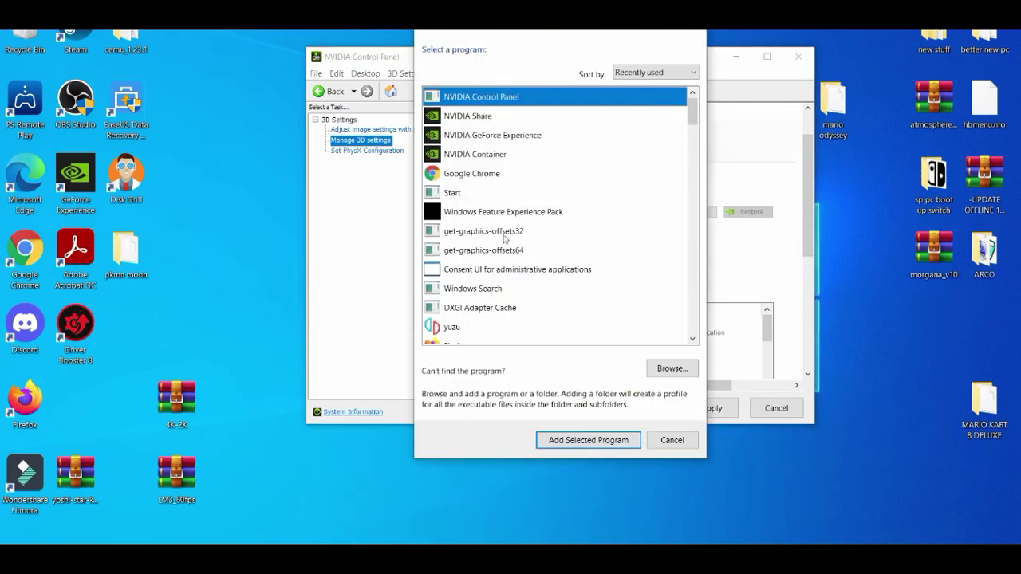
click(490, 328)
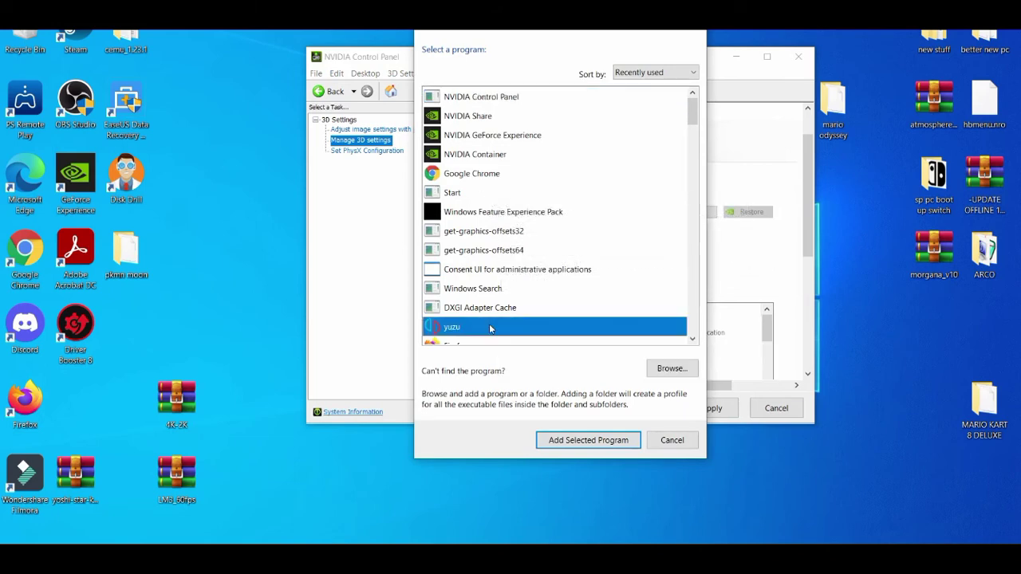
click(575, 441)
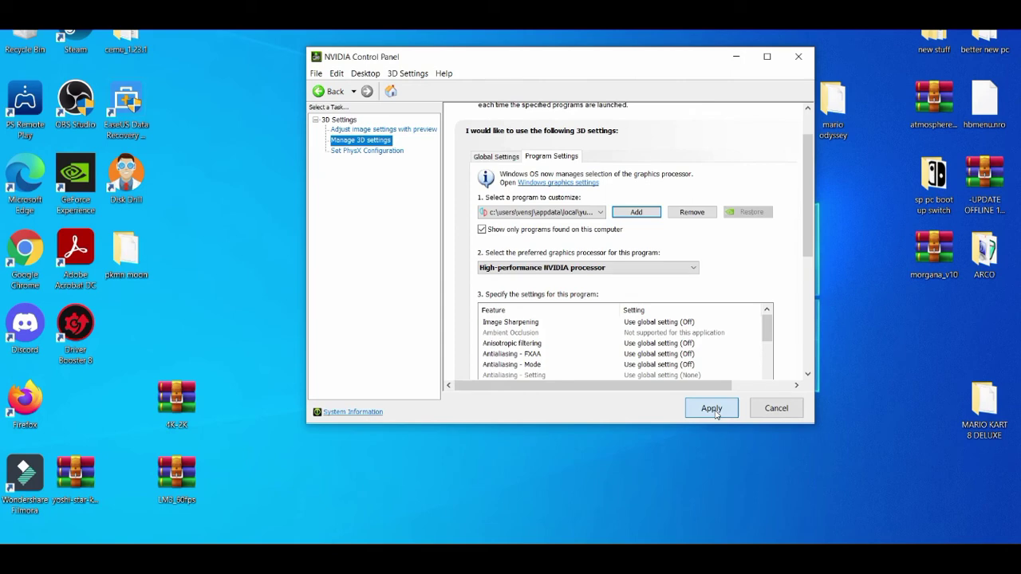
click(711, 408)
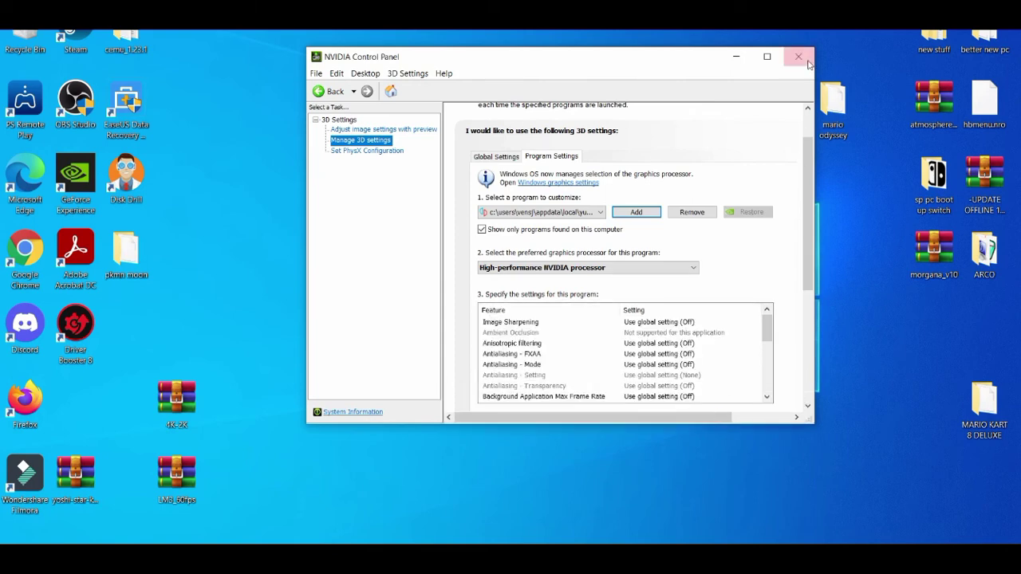
Close the NVIDIA Control Panel and switch to the yuzu emulator window.
click(798, 58)
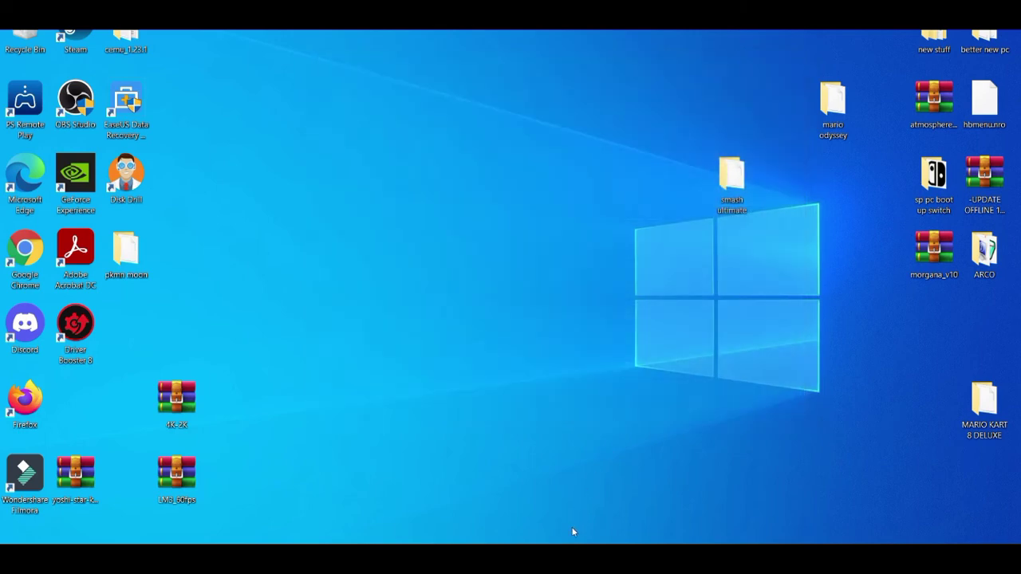
key(alt+Tab)
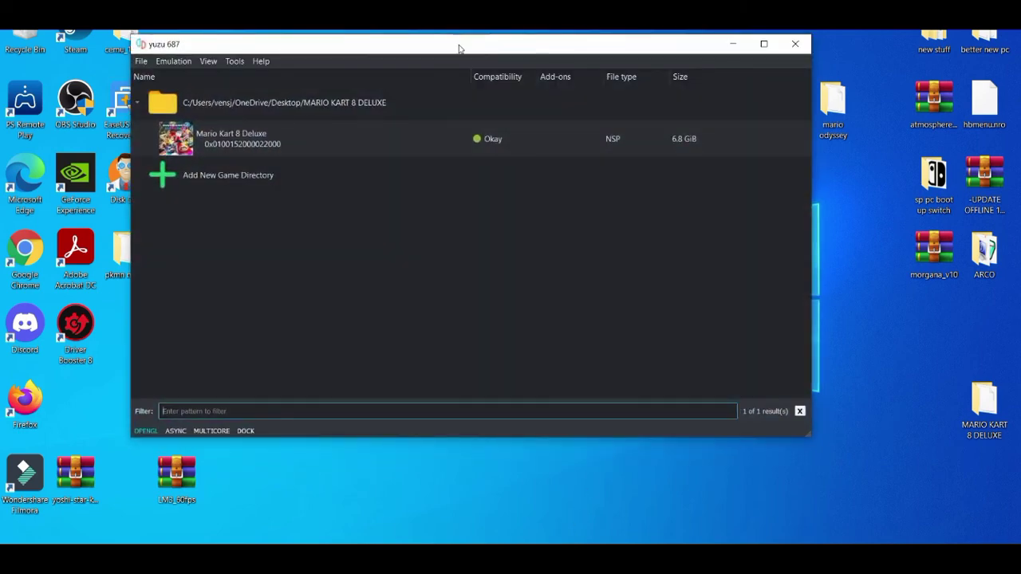